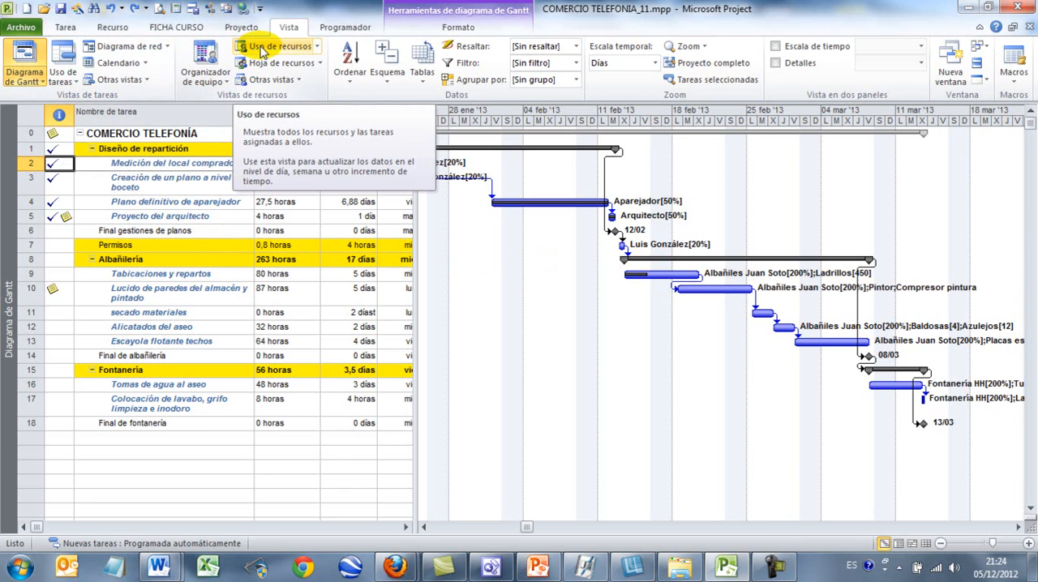
Show the Trabajo real row in a widened timephased grid of the Uso de tareas view
left_click(65, 53)
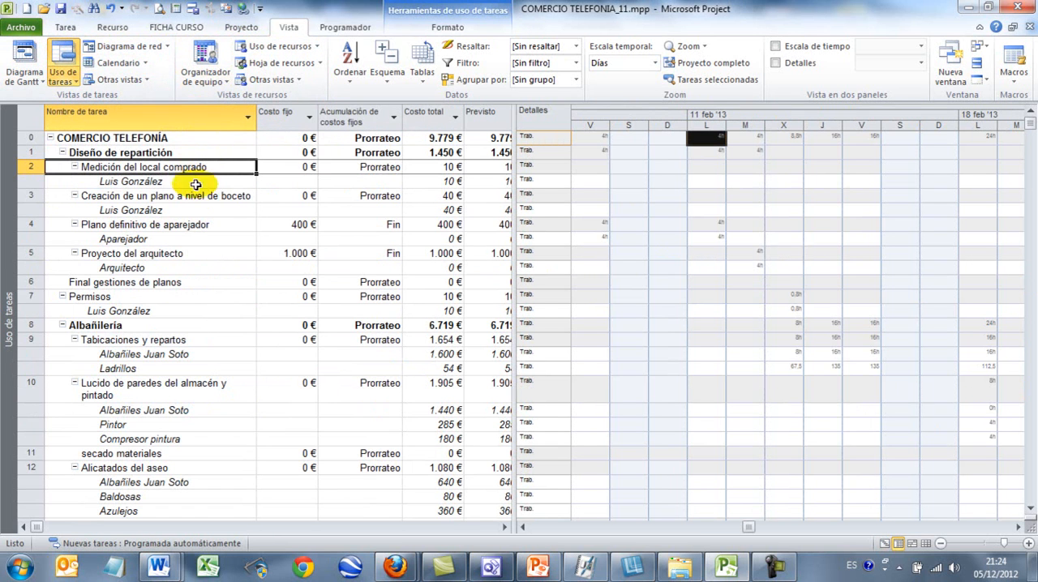
left_click(145, 253)
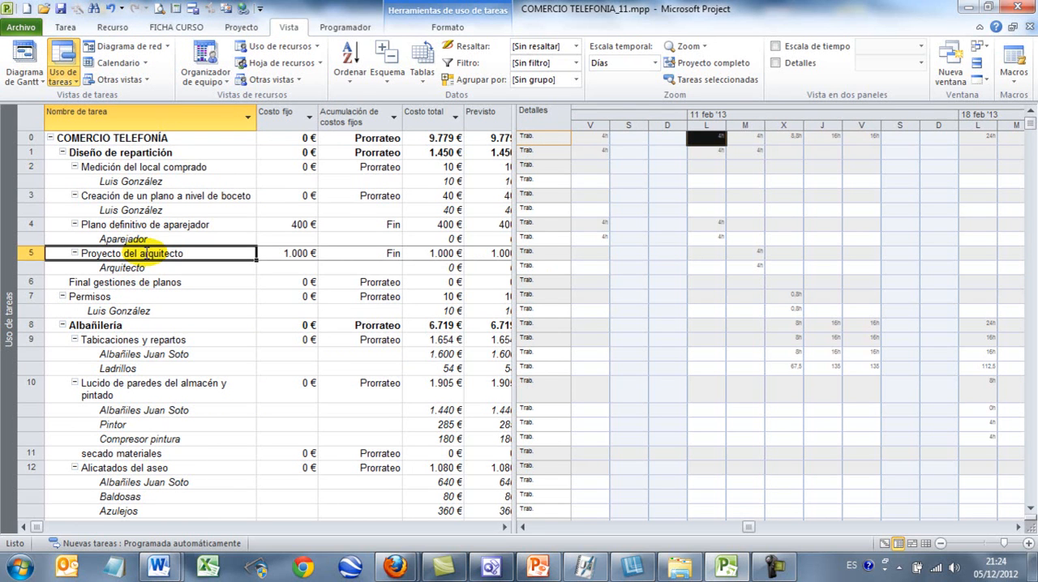
left_click_drag(507, 301, 409, 284)
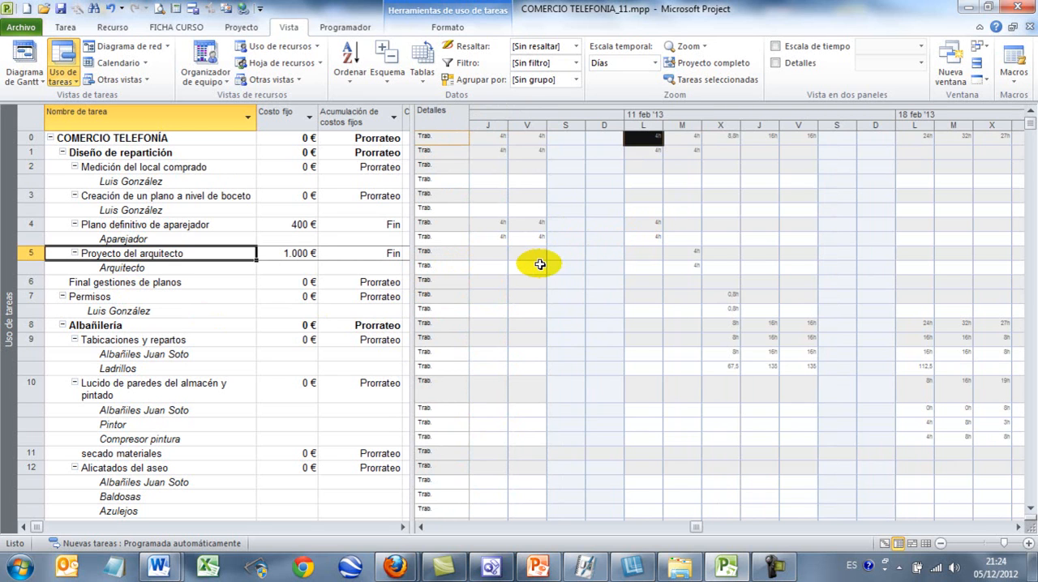
right_click(558, 258)
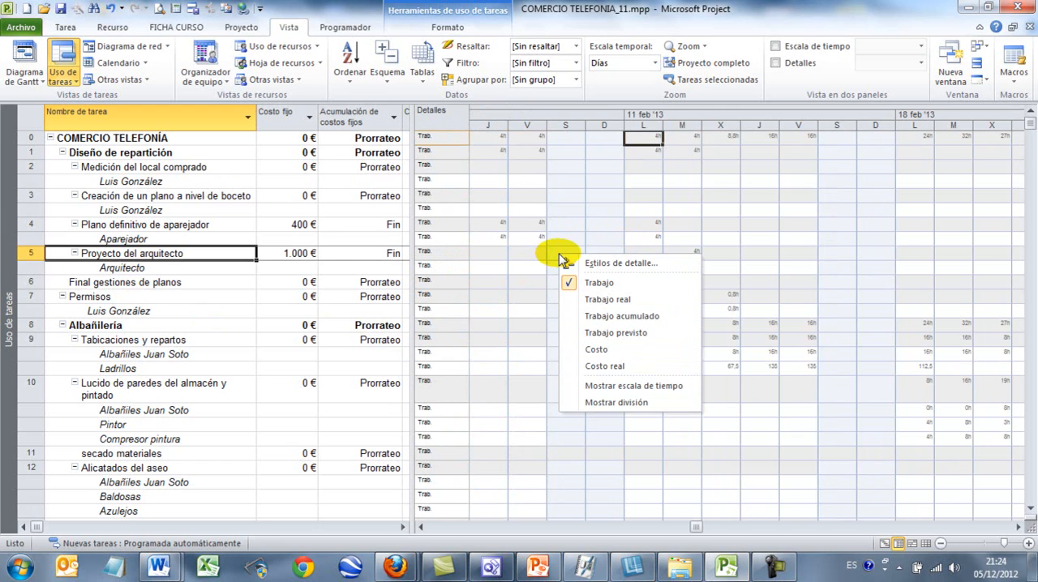
left_click(596, 299)
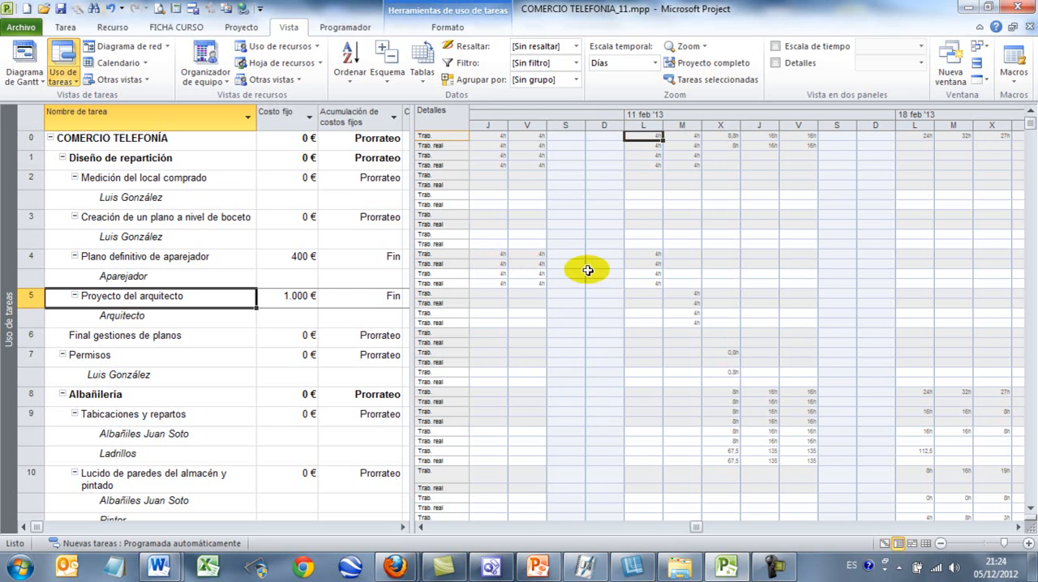
Set the font size of the Trabajo field to 10 in the timephased grid's detail styles
left_click(545, 222)
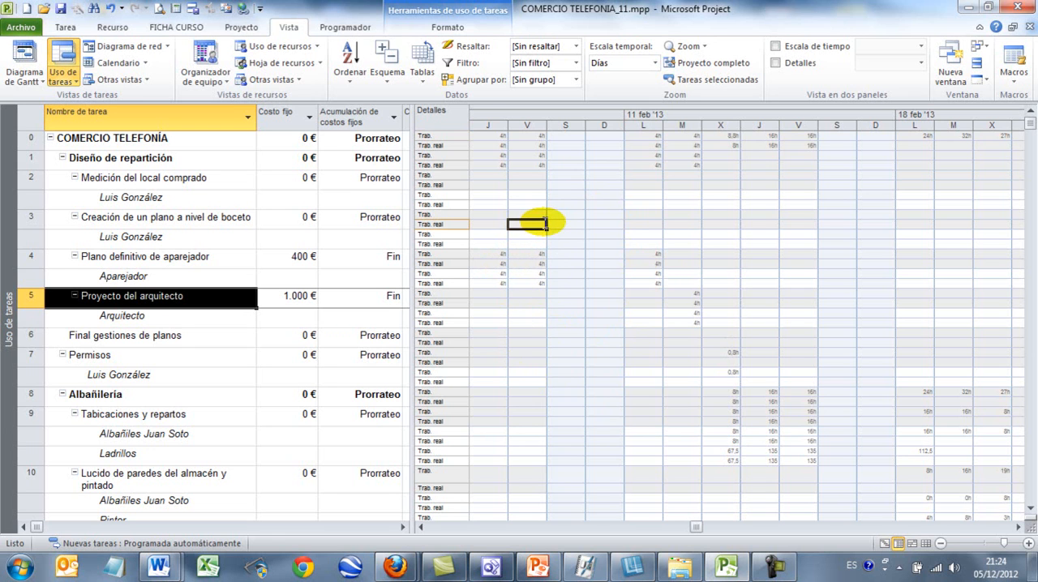
right_click(545, 222)
left_click(558, 226)
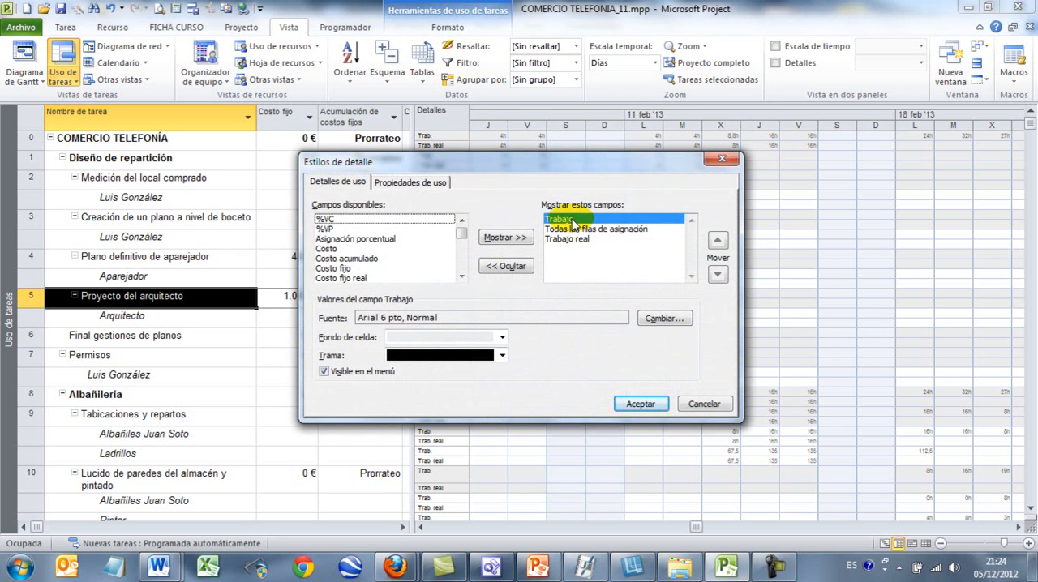
left_click(661, 321)
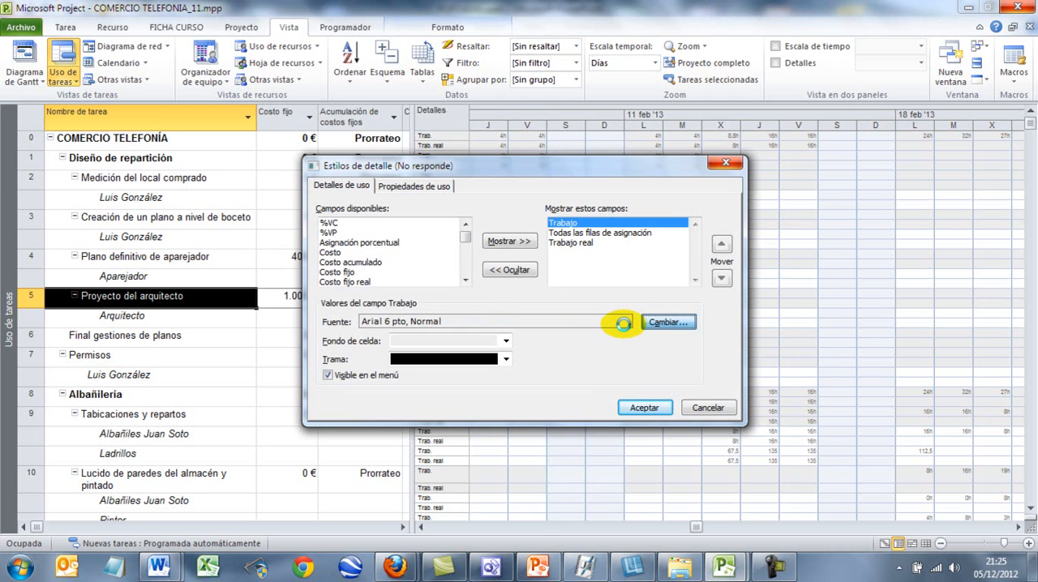
left_click(610, 285)
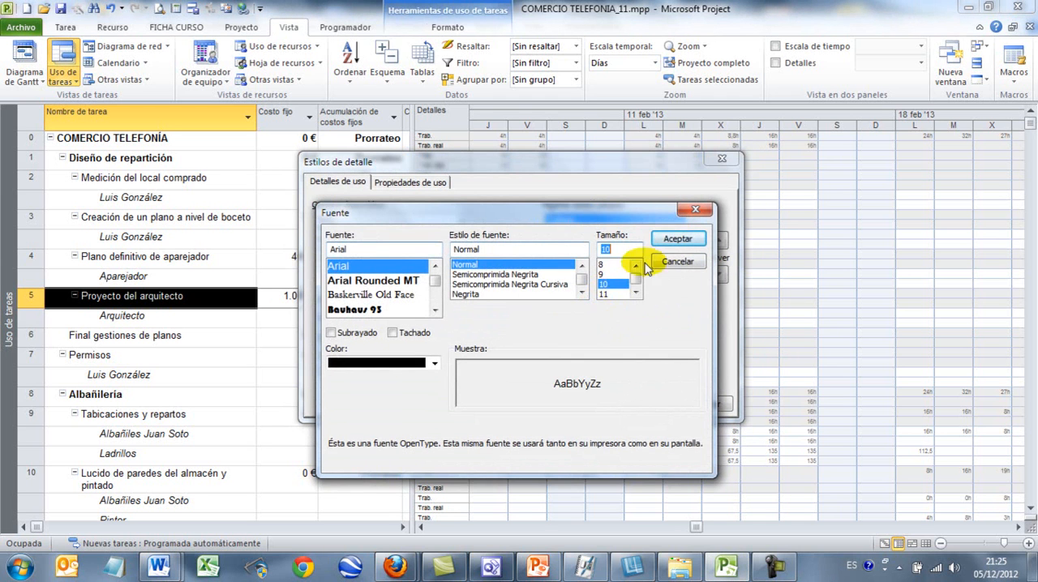
left_click(673, 238)
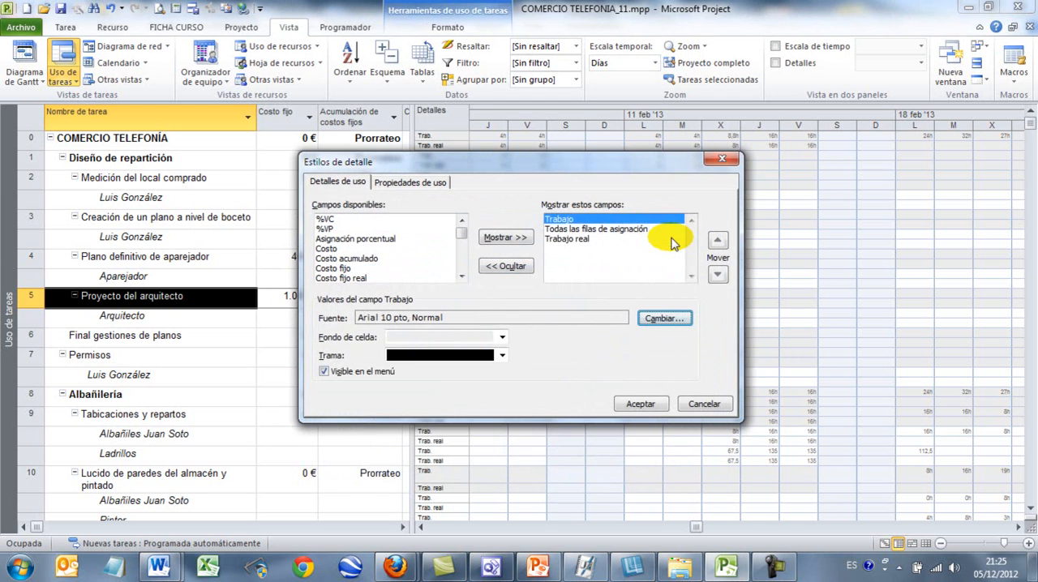
Set the font size of the Trabajo real field to 10 and apply the detail styles
left_click(585, 240)
left_click(661, 318)
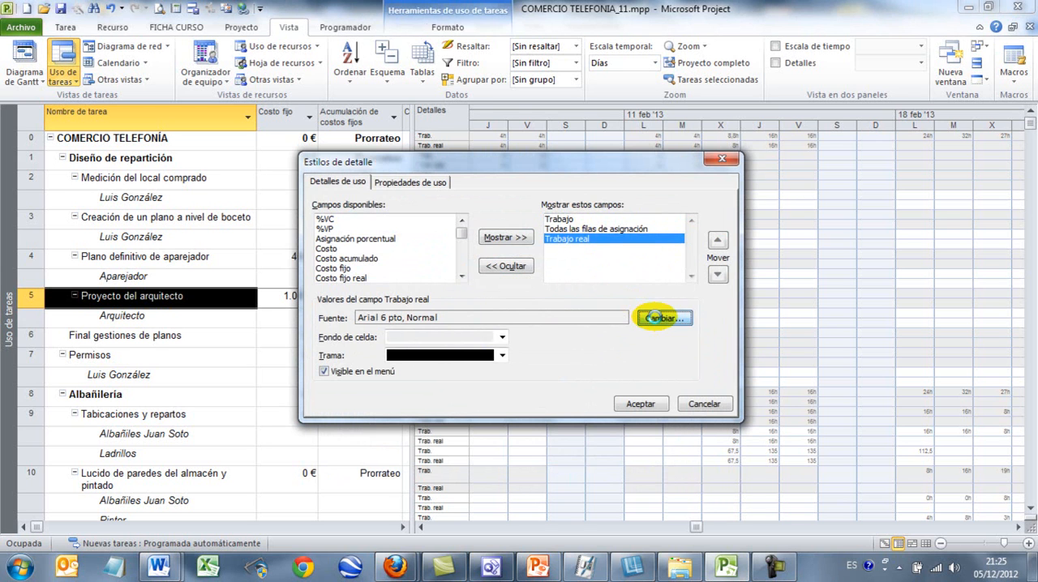
left_click(619, 284)
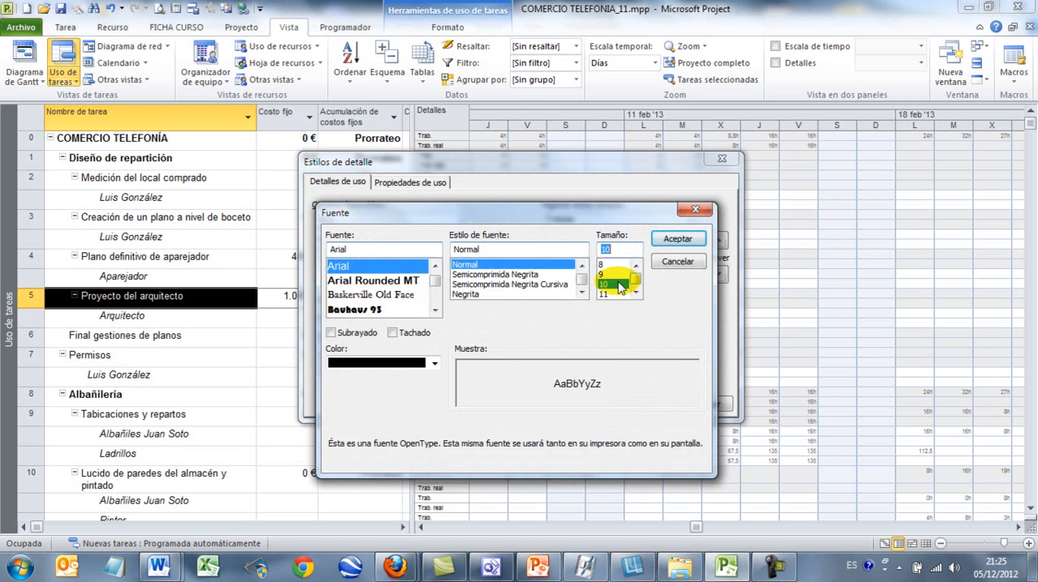
left_click(675, 239)
left_click(640, 404)
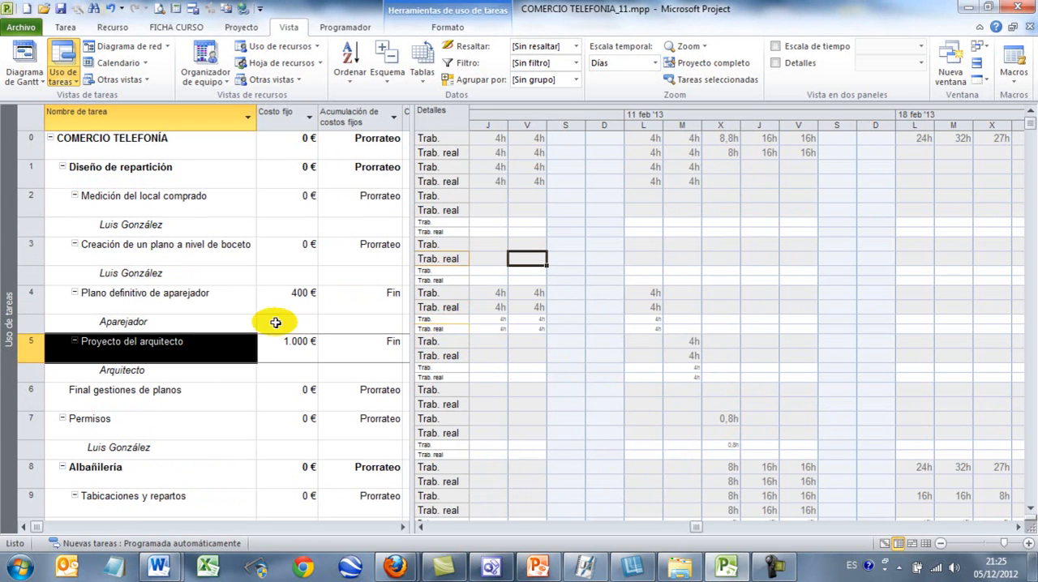
Set the font size of Todas las filas de asignación to 10 in the detail styles and apply it
left_click(213, 301)
right_click(589, 231)
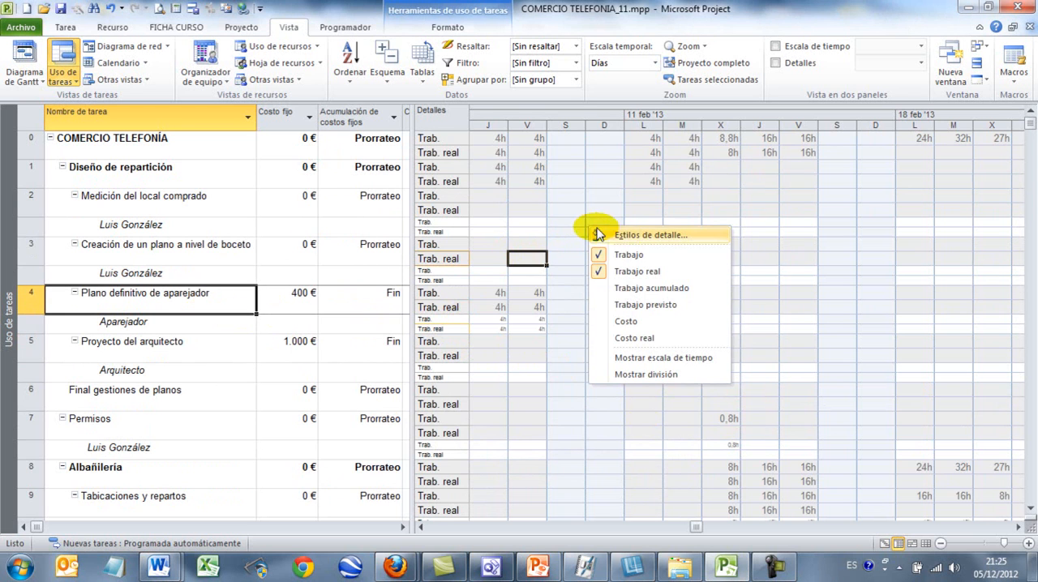
left_click(624, 236)
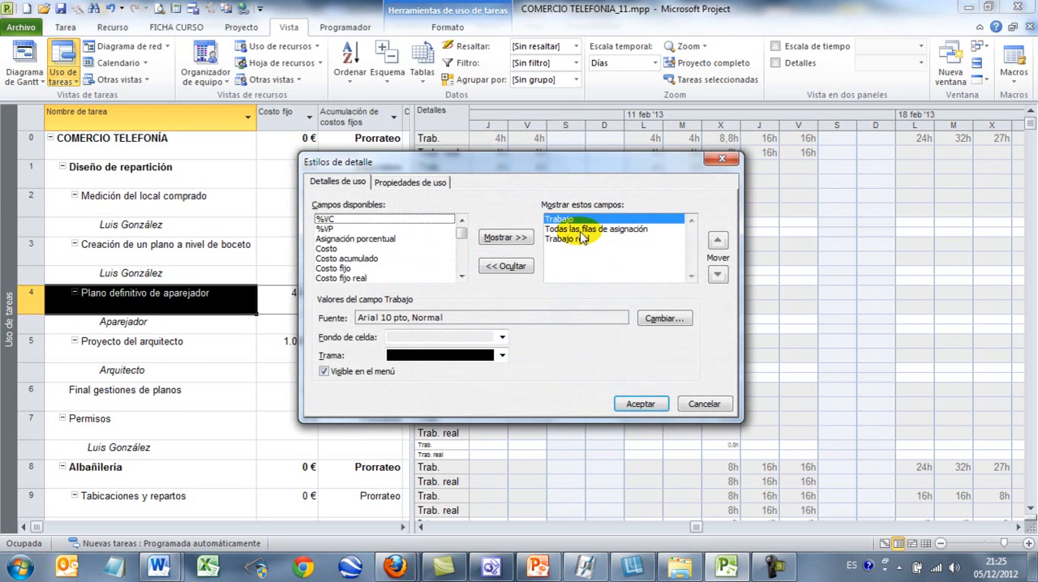
left_click(580, 229)
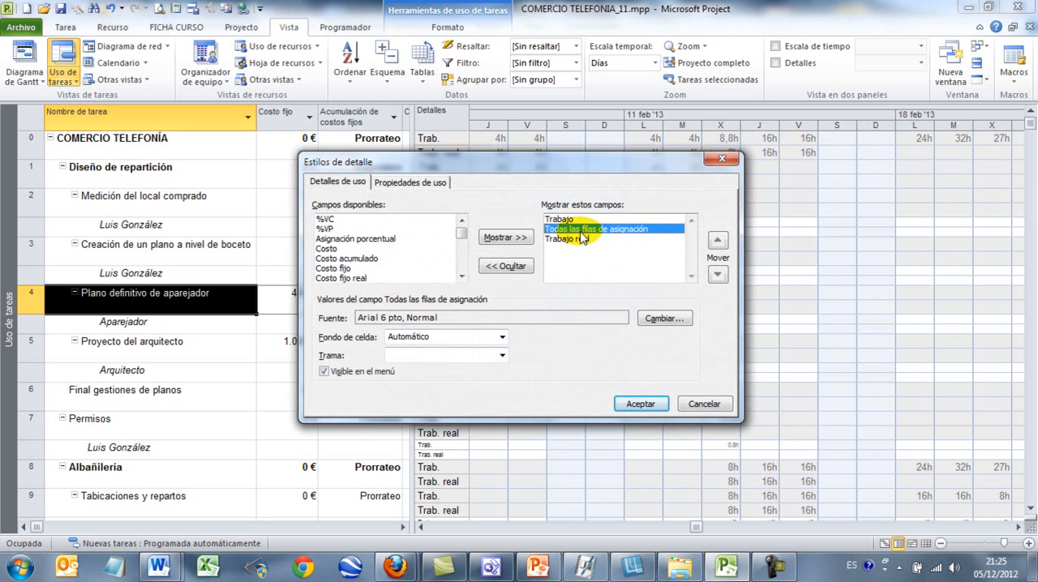
left_click(663, 318)
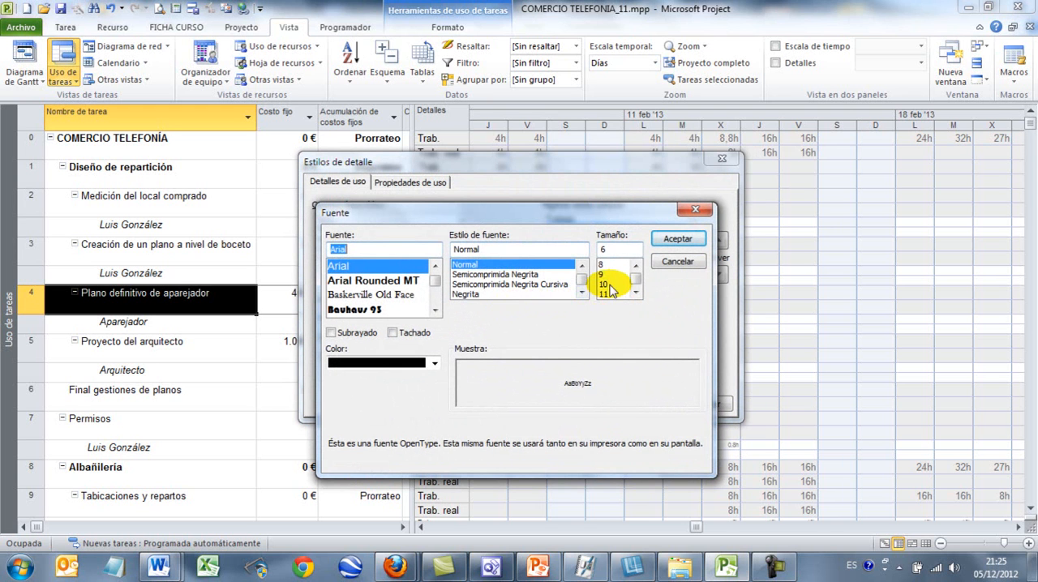
left_click(604, 284)
left_click(678, 244)
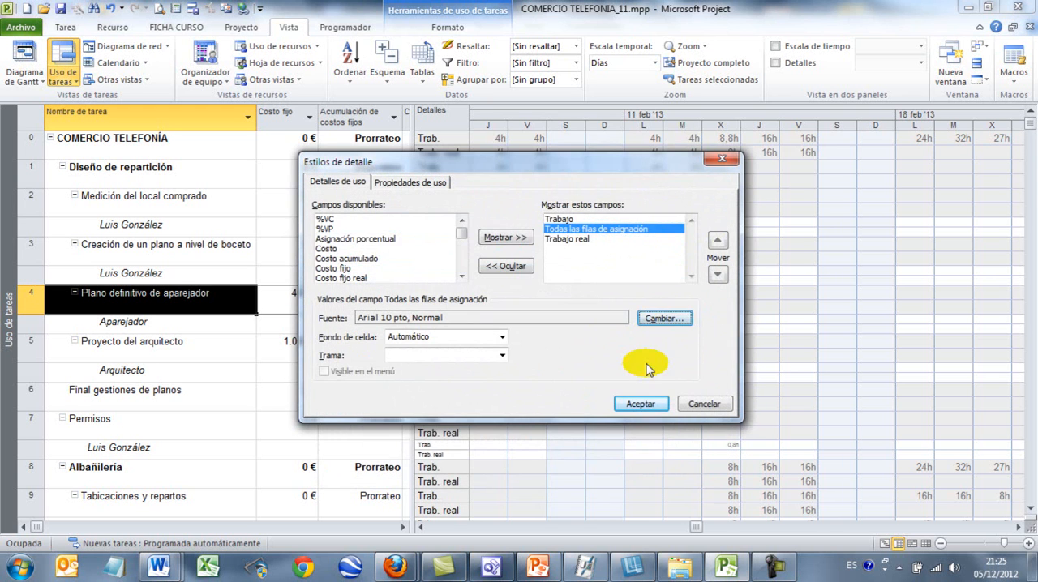
left_click(642, 398)
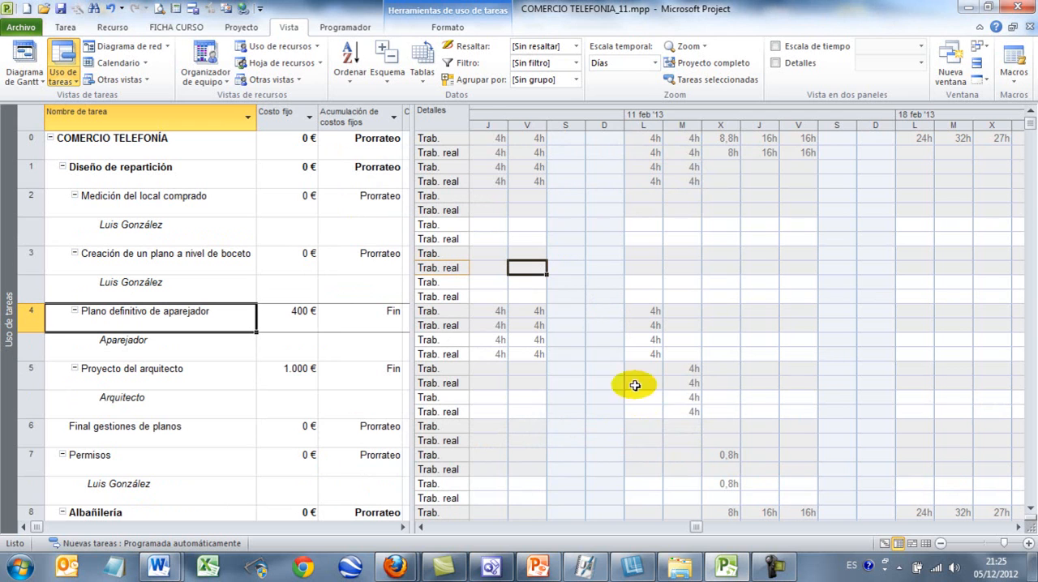
Review the daily Trabajo and Trabajo real values of the Plano definitivo de aparejador and Tabicaciones y repartos tasks
left_click(494, 312)
left_click(532, 309)
left_click(648, 308)
left_click(493, 326)
left_click(524, 325)
scroll(519, 329, "down", 1)
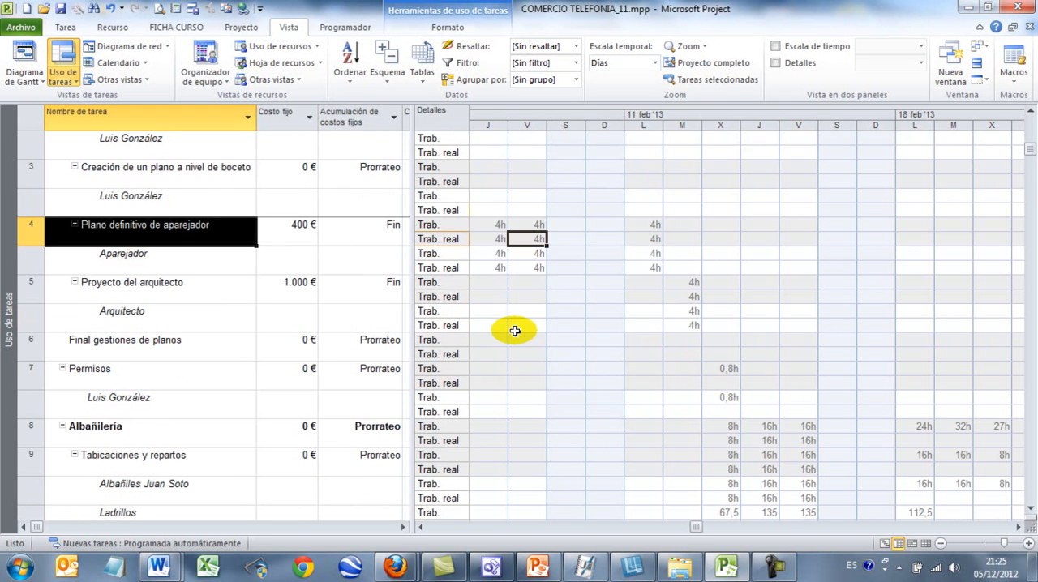
scroll(515, 331, "down", 1)
left_click(194, 373)
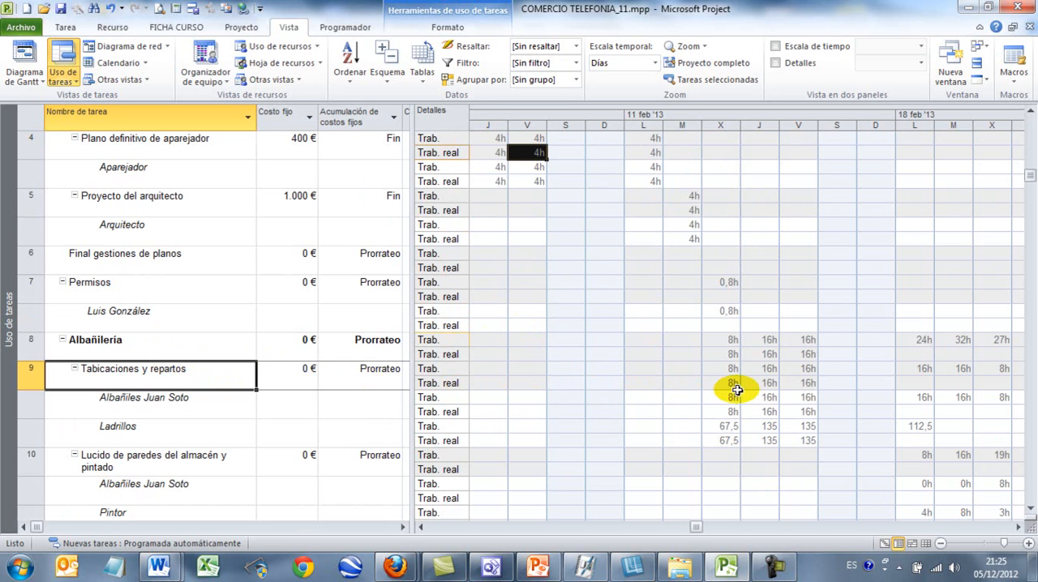
left_click(727, 385)
left_click(766, 383)
left_click(803, 384)
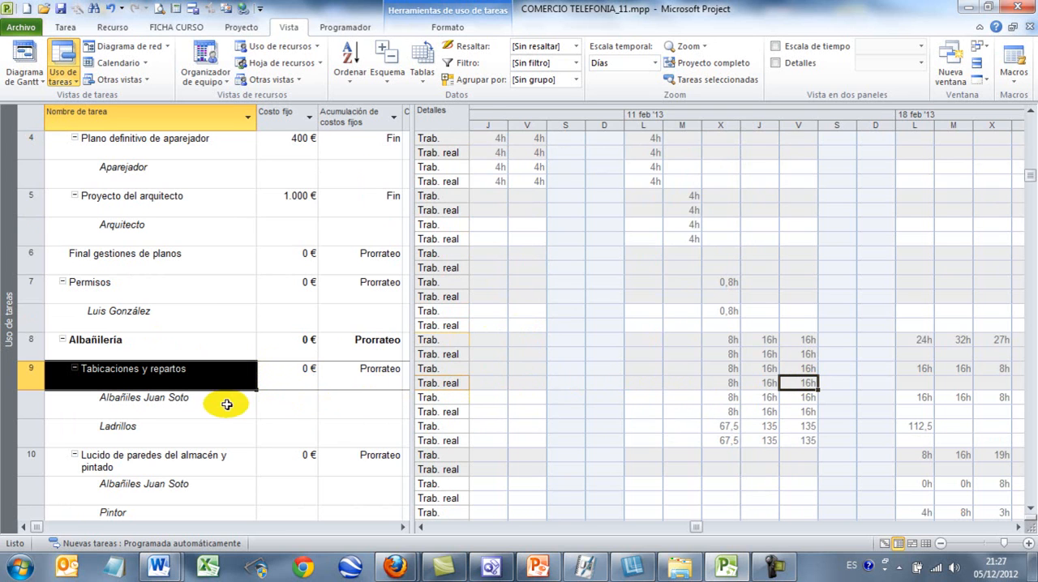
Set the Albañiles assignment's actual work under Tabicaciones y repartos to 10 hours on Friday of the 11 feb '13 week
left_click(168, 408)
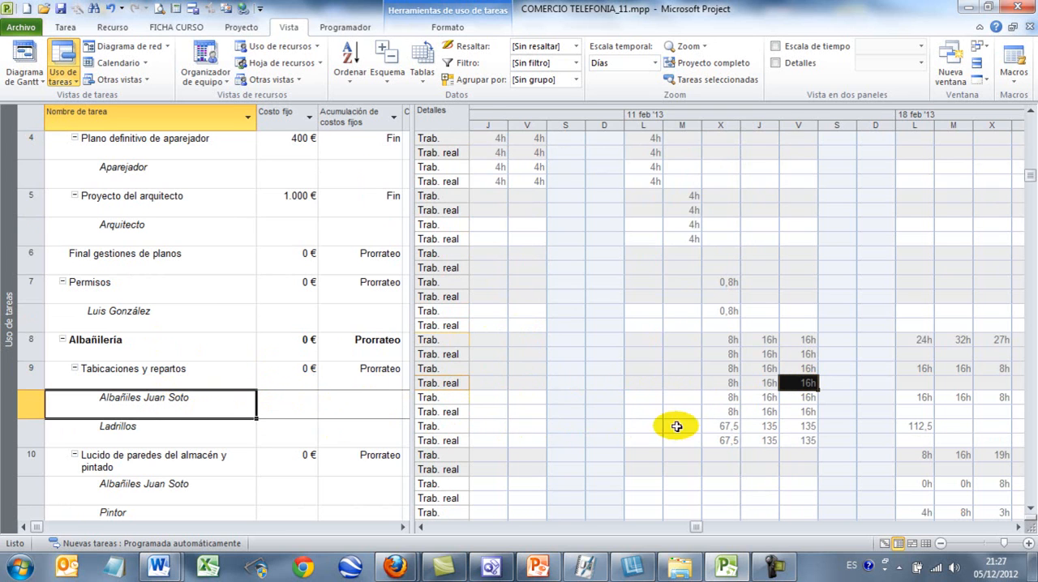
left_click(804, 412)
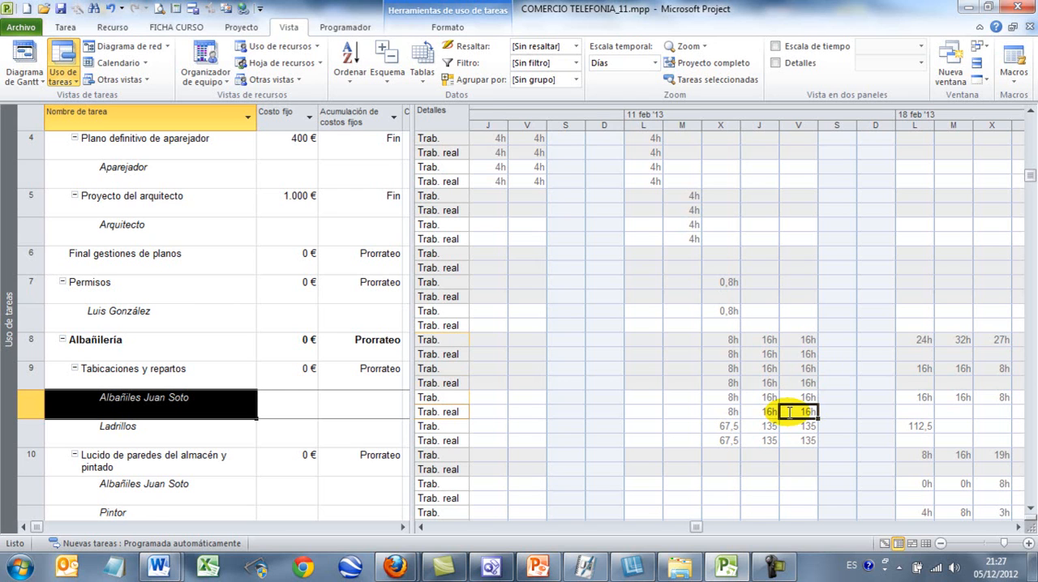
type("10")
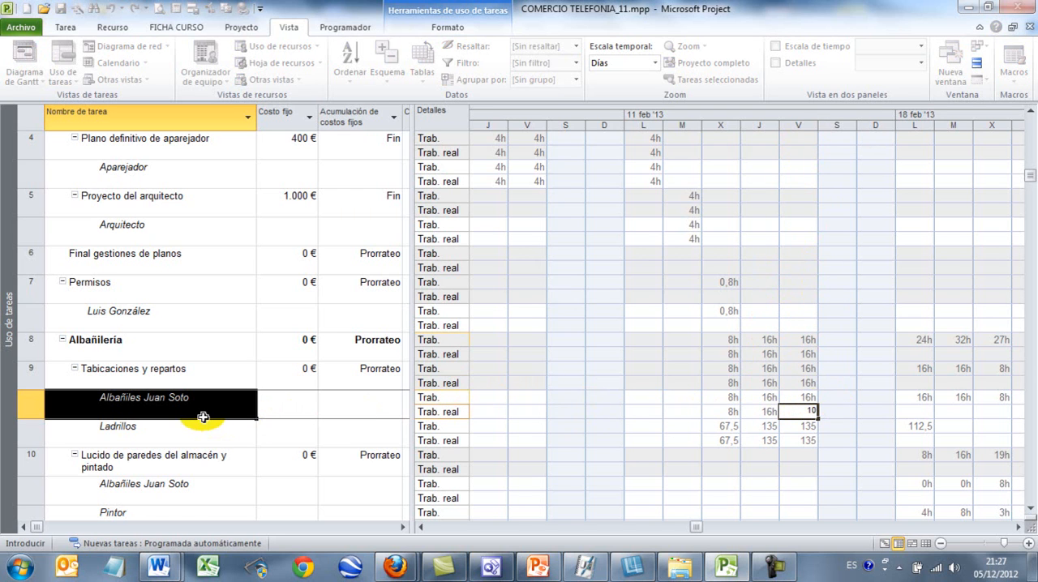
key("Return")
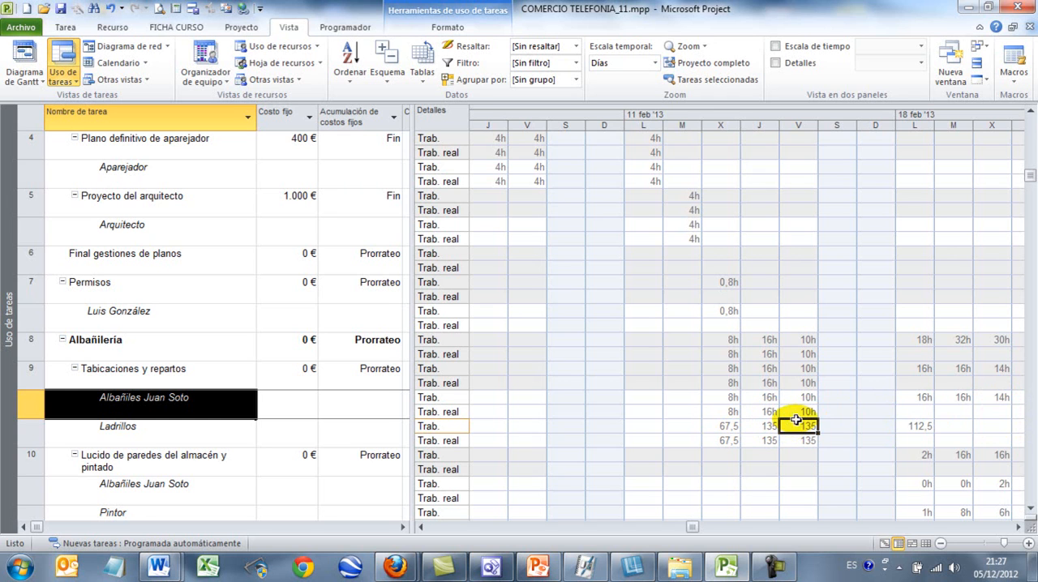
left_click(730, 412)
left_click(763, 412)
left_click(798, 413)
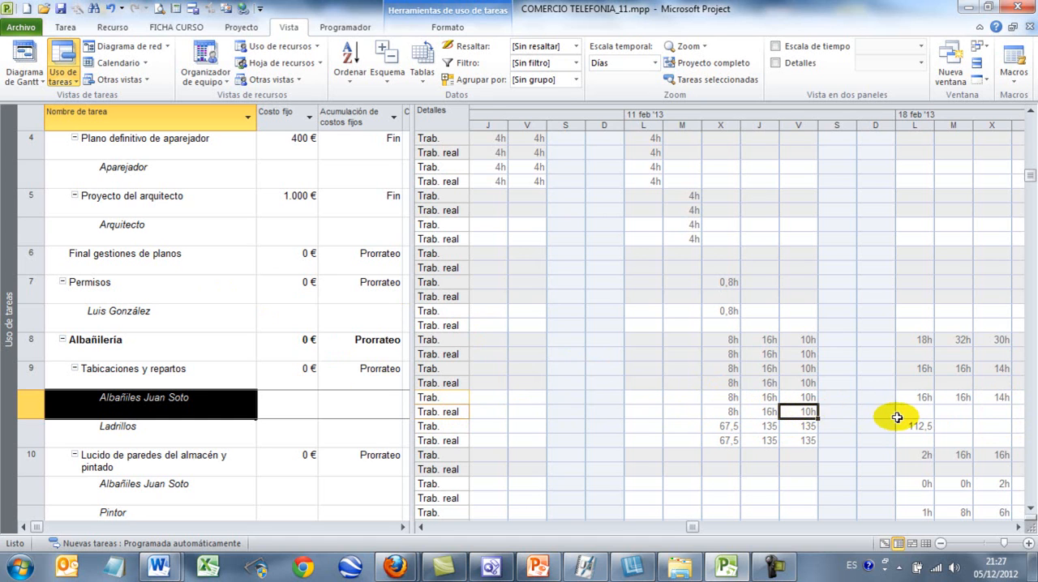
Enter the Pintor's actual work under Lucido de paredes: 1 hour on Monday and 10 hours on Tuesday of the 18 feb '13 week
scroll(577, 305, "down", 4)
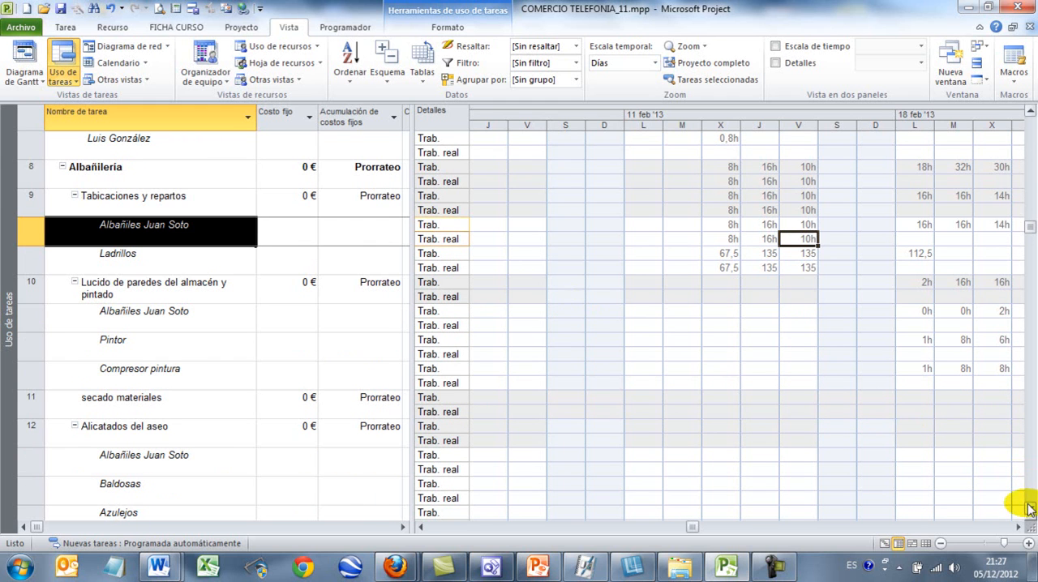
left_click(1019, 527)
left_click(1019, 527)
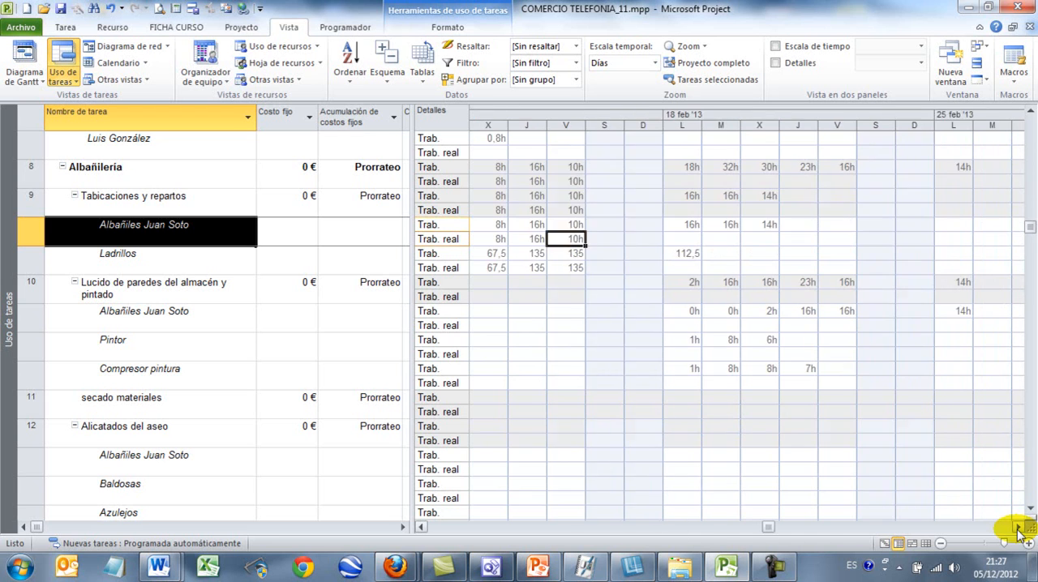
left_click(1018, 527)
left_click(181, 340)
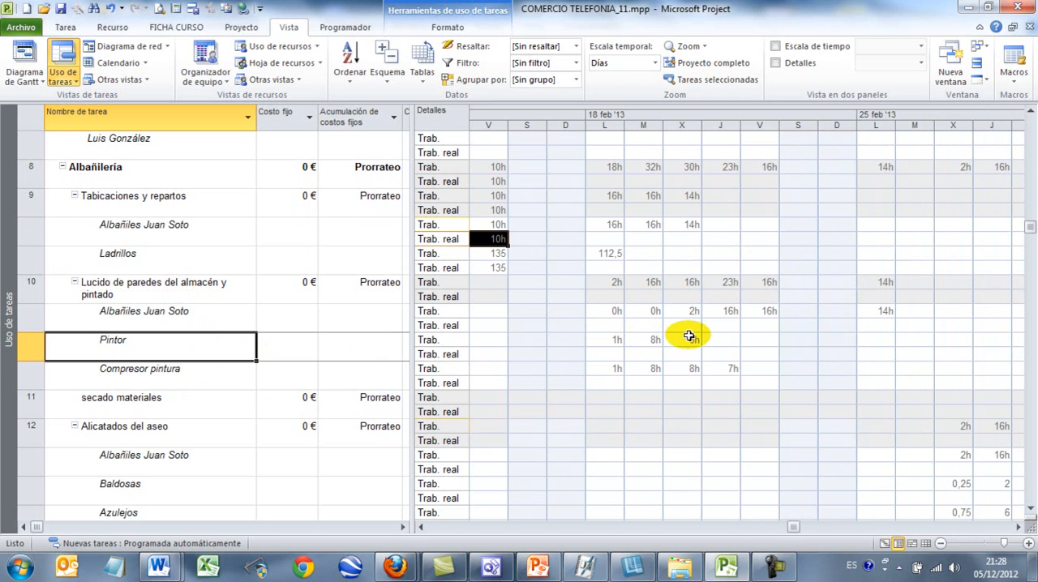
left_click(612, 357)
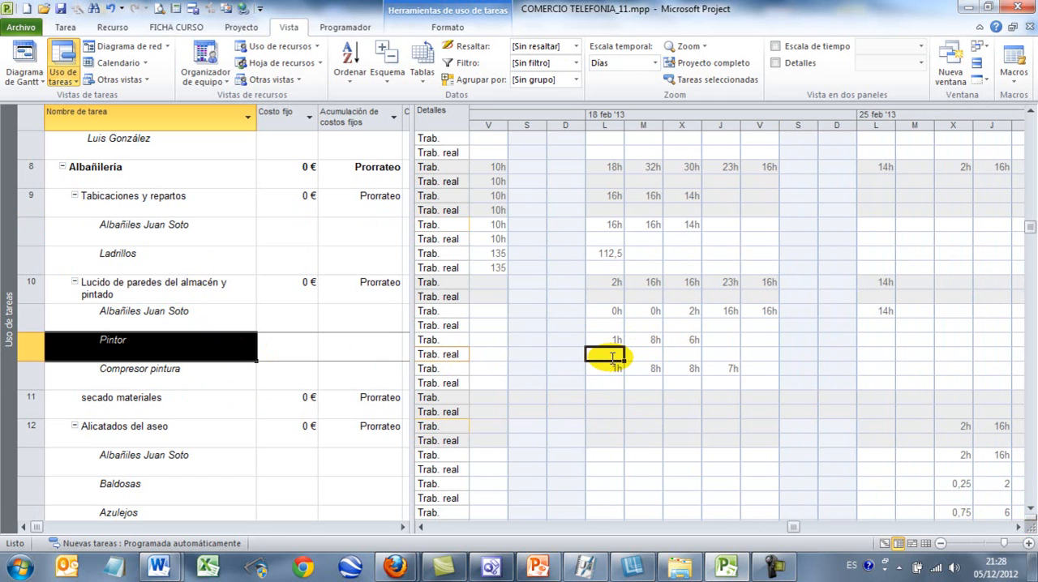
type("1")
key("Tab")
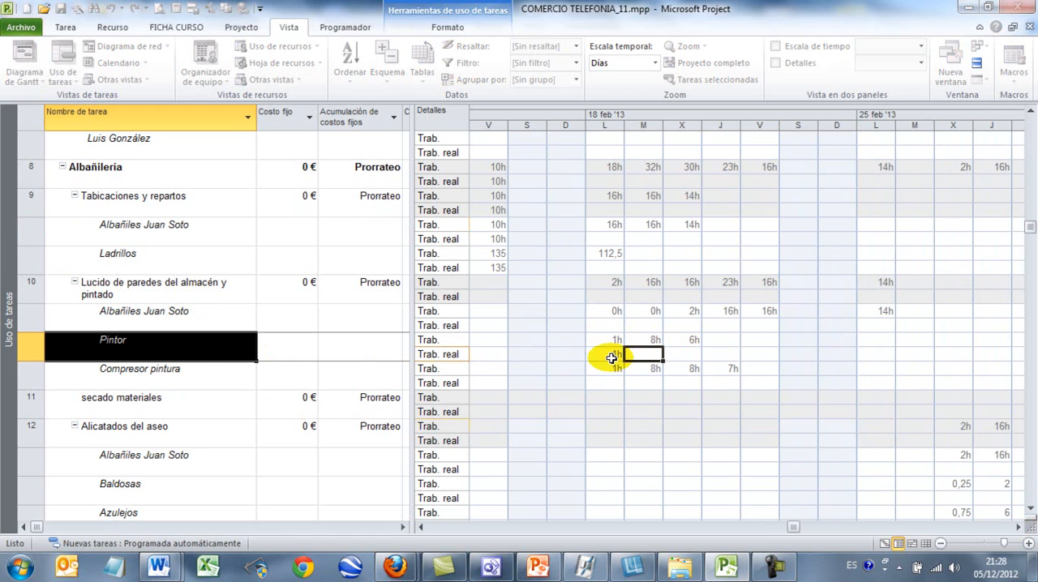
type("10")
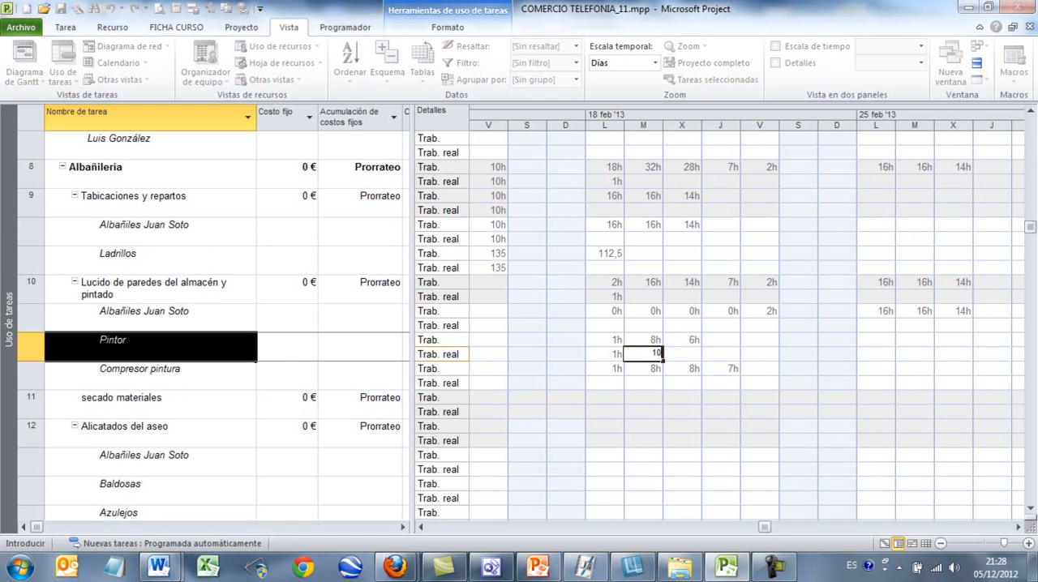
key("Tab")
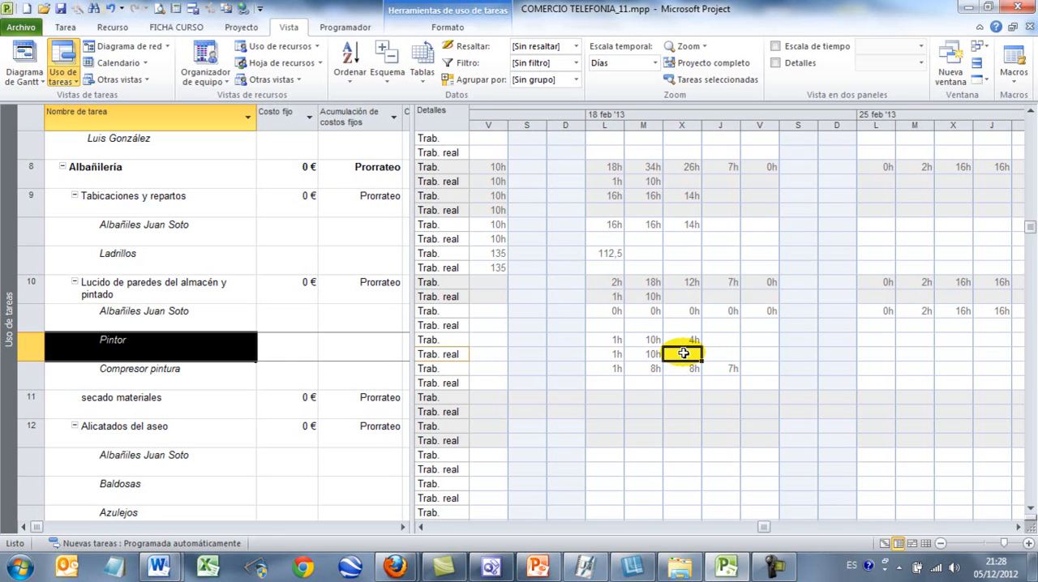
Return to the Gantt chart view, apply the Trabajo table and widen the table area through the % trabajo compl. column
left_click(25, 55)
left_click_drag(411, 178, 511, 177)
left_click(422, 74)
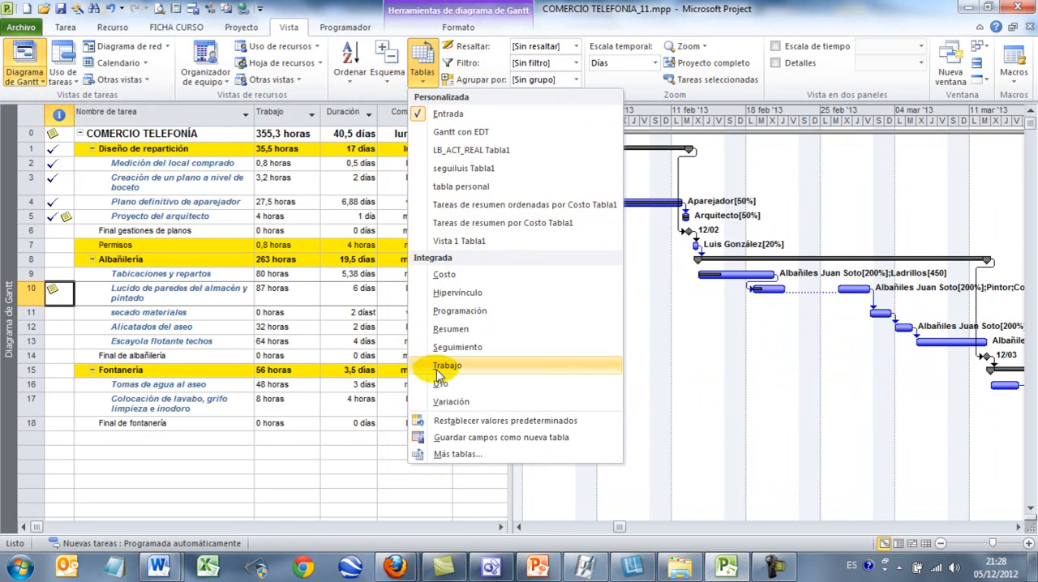
left_click(445, 366)
left_click_drag(502, 329, 678, 329)
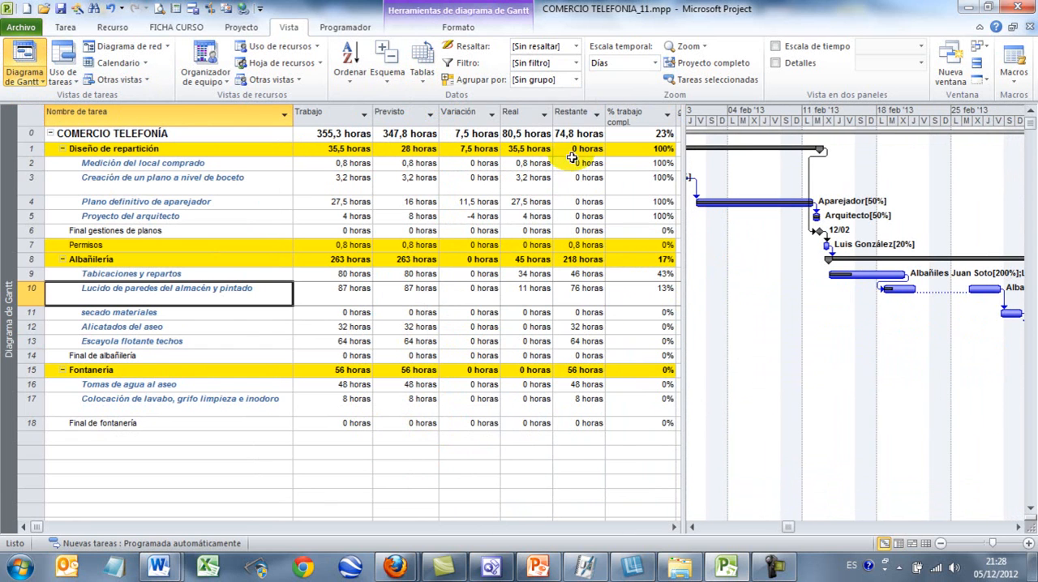